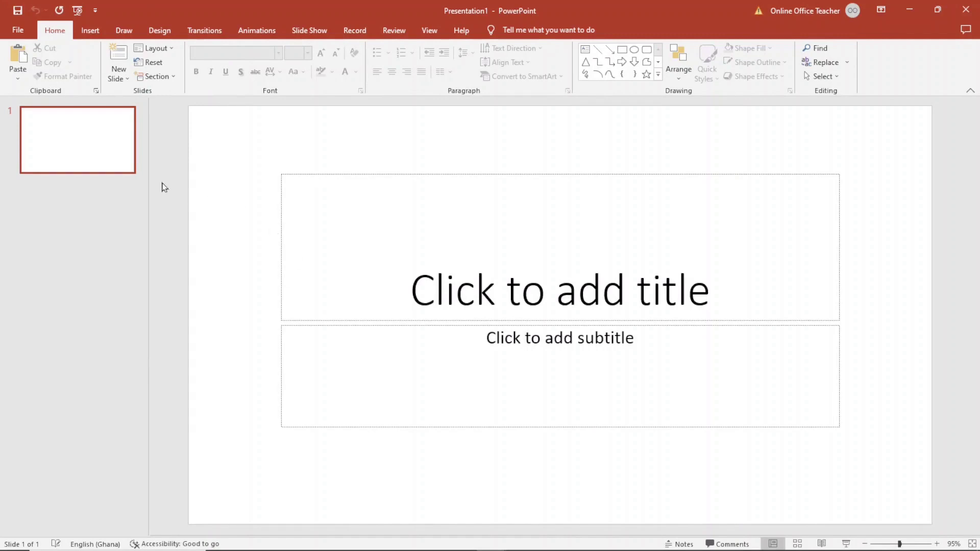
# Step: Switch the slide to the Blank layout, removing the title and subtitle placeholders
pyautogui.click(167, 49)
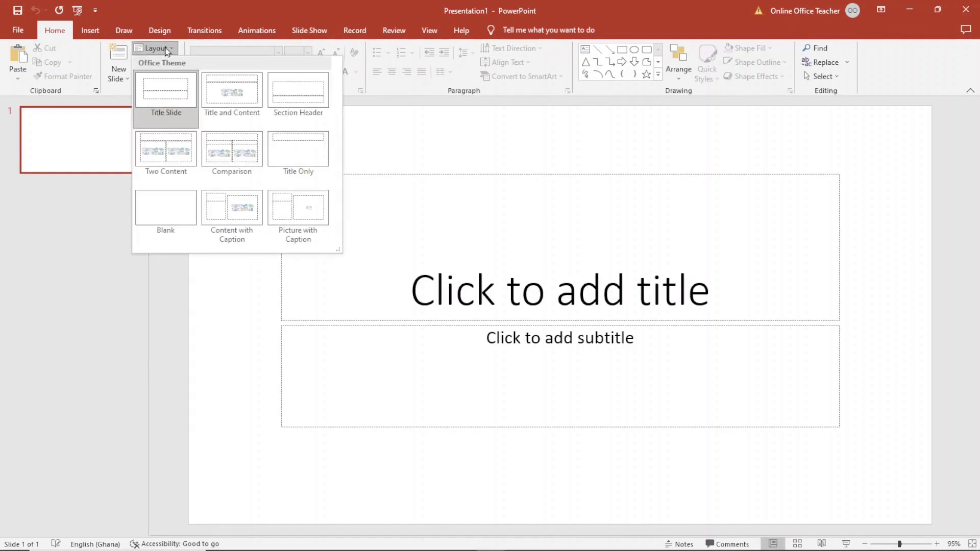
pyautogui.click(153, 214)
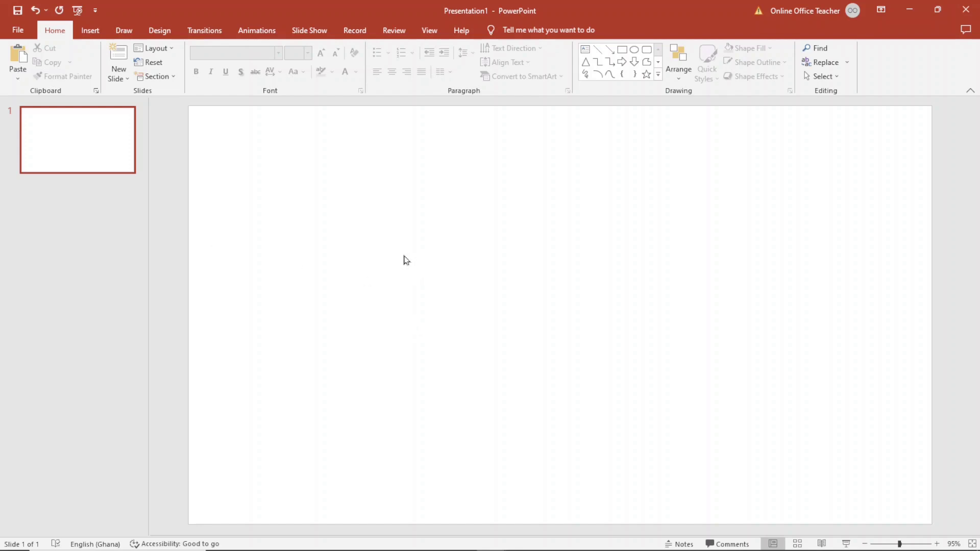
# Step: Draw a text box on the slide and type 'Carved Text Effect in PowerPoint'
pyautogui.click(91, 32)
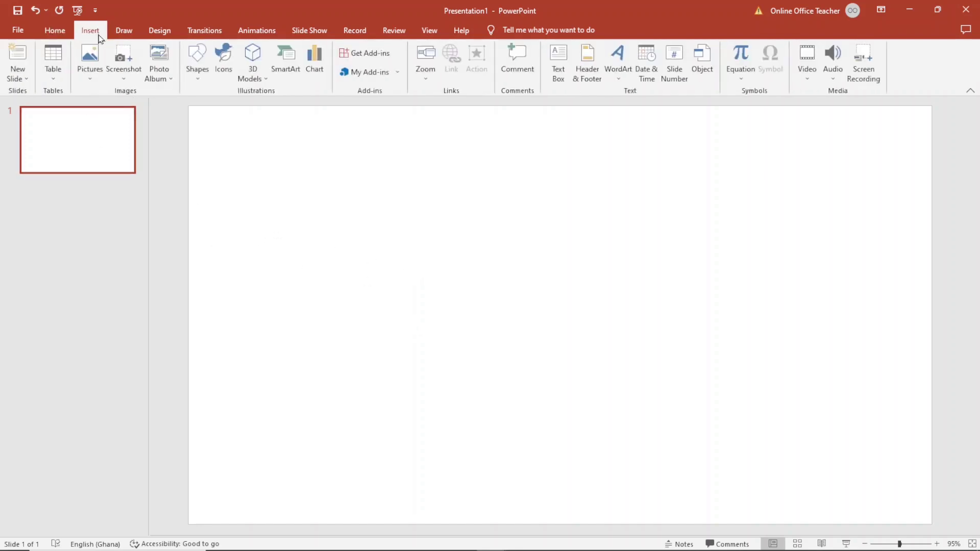
pyautogui.click(558, 62)
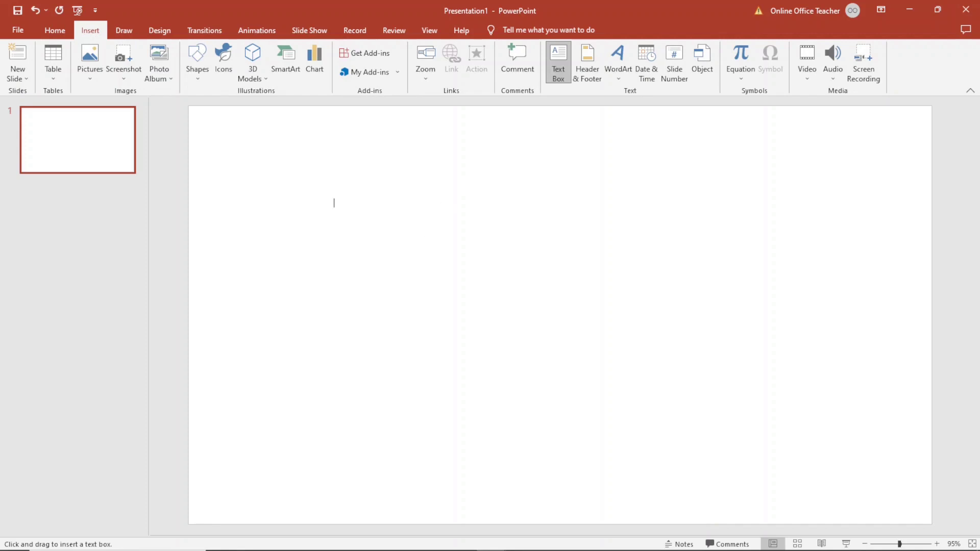
pyautogui.moveTo(334, 203)
pyautogui.mouseDown()
pyautogui.moveTo(766, 442)
pyautogui.moveTo(682, 332)
pyautogui.mouseUp()
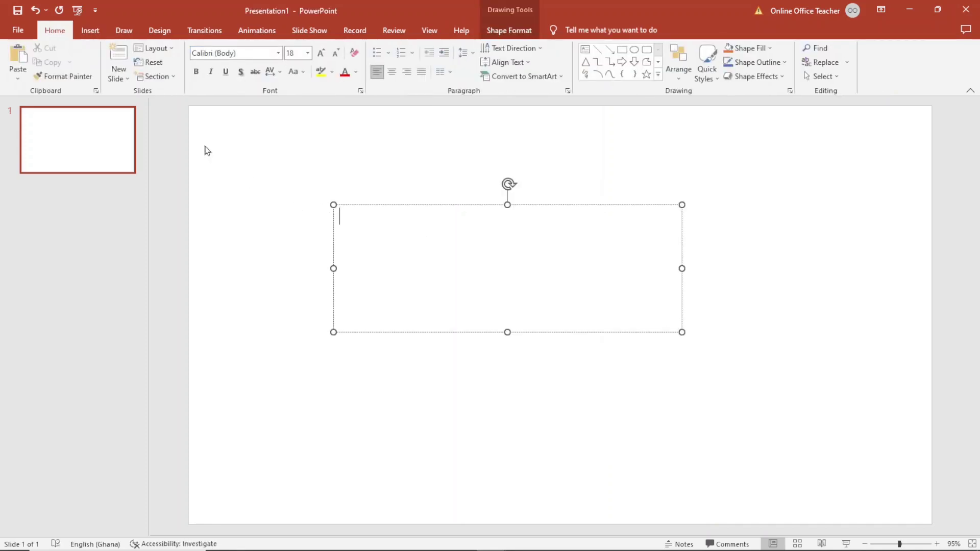
pyautogui.write('carved ')
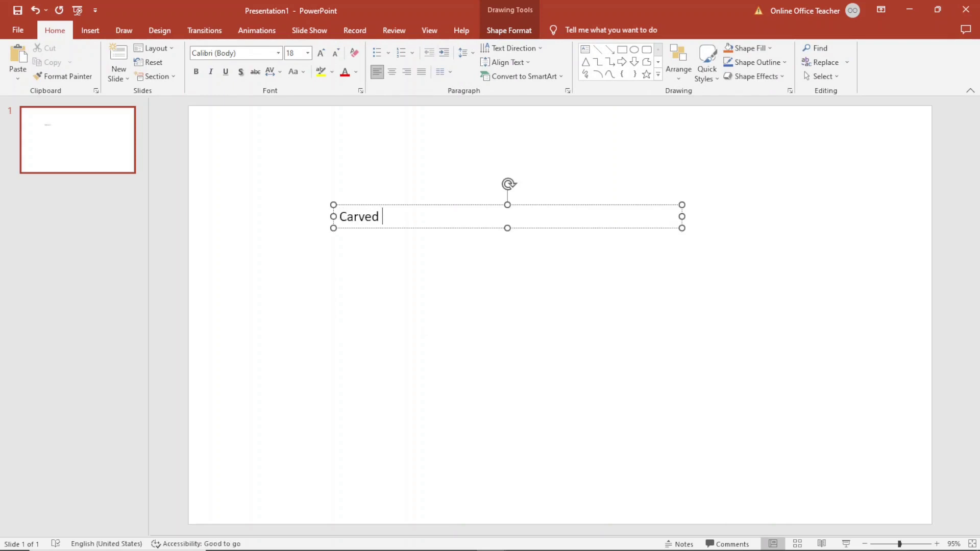
pyautogui.write('Text Effect in Power')
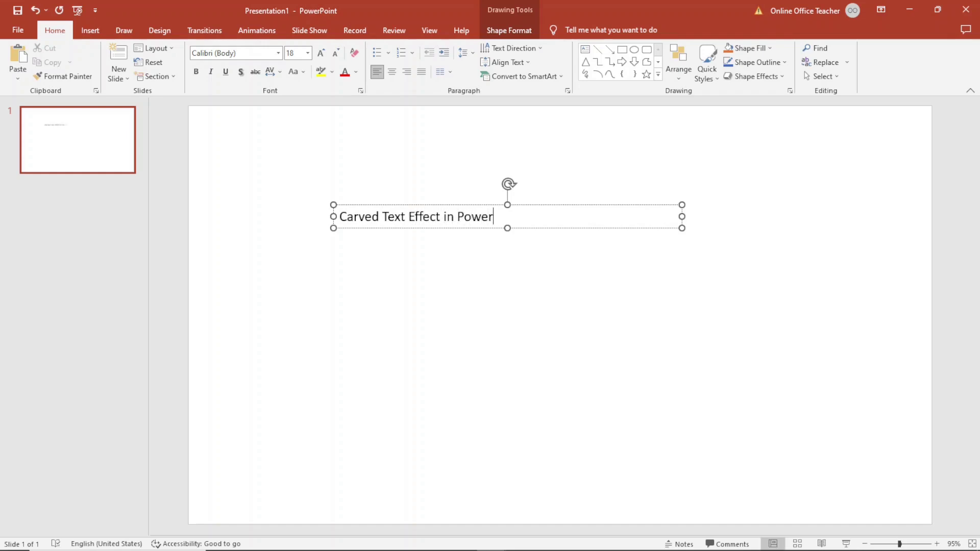
pyautogui.write('Point')
pyautogui.click(545, 205)
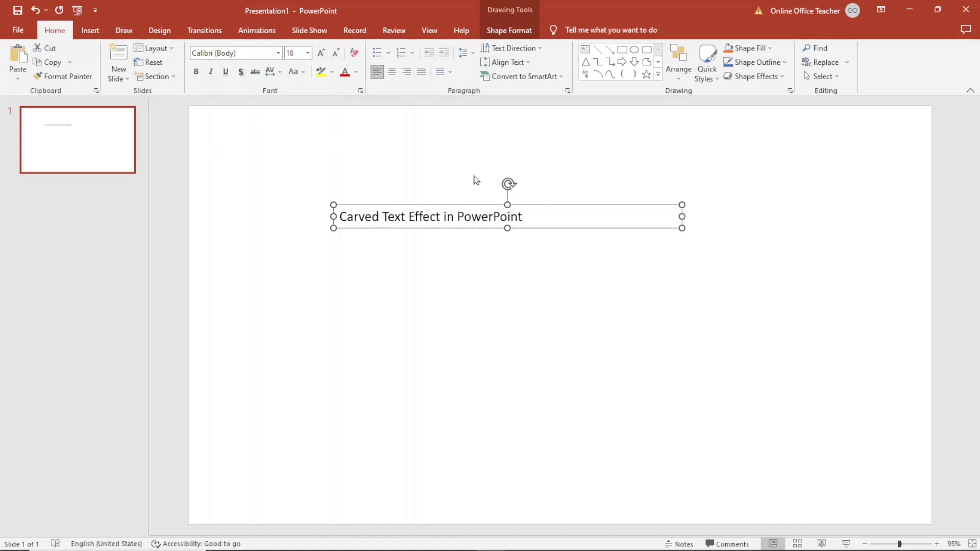
# Step: Make the text 88 pt bold, widen its box to the right, and centre-align it
pyautogui.click(298, 54)
pyautogui.write('88')
pyautogui.press('Return')
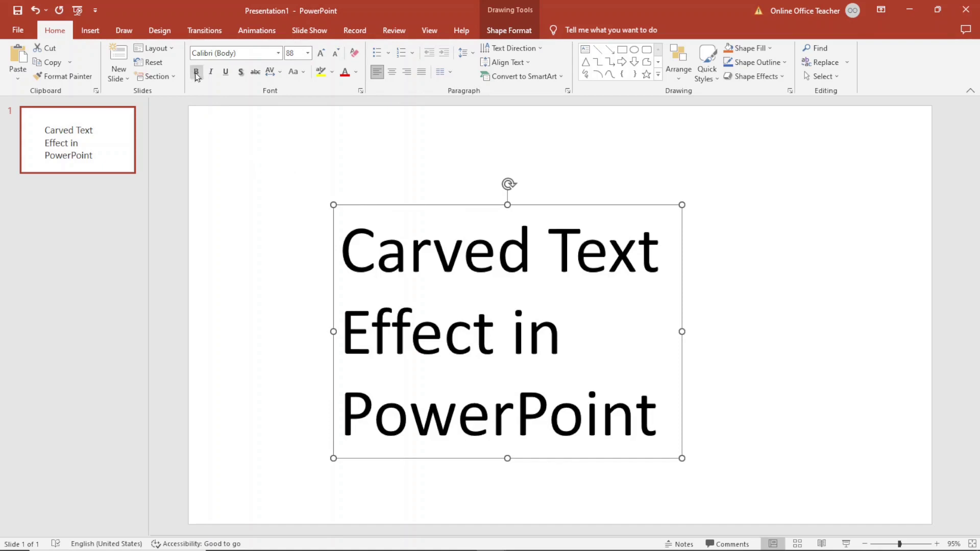
pyautogui.click(196, 72)
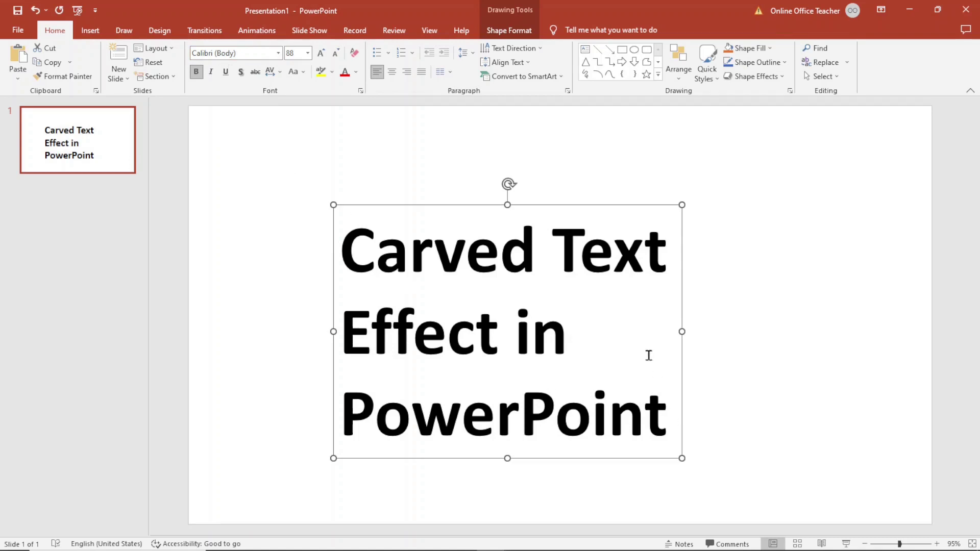
pyautogui.moveTo(682, 331); pyautogui.dragTo(860, 334)
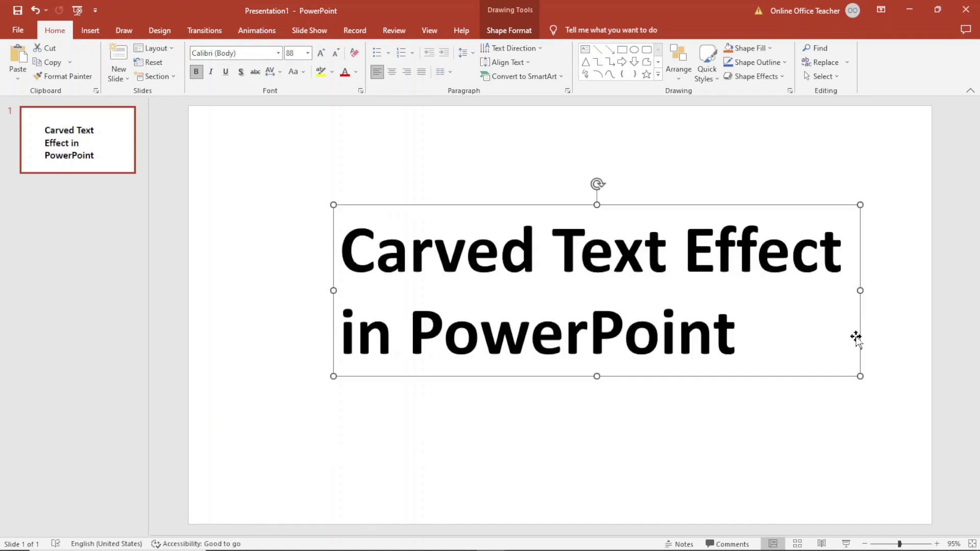
pyautogui.click(391, 74)
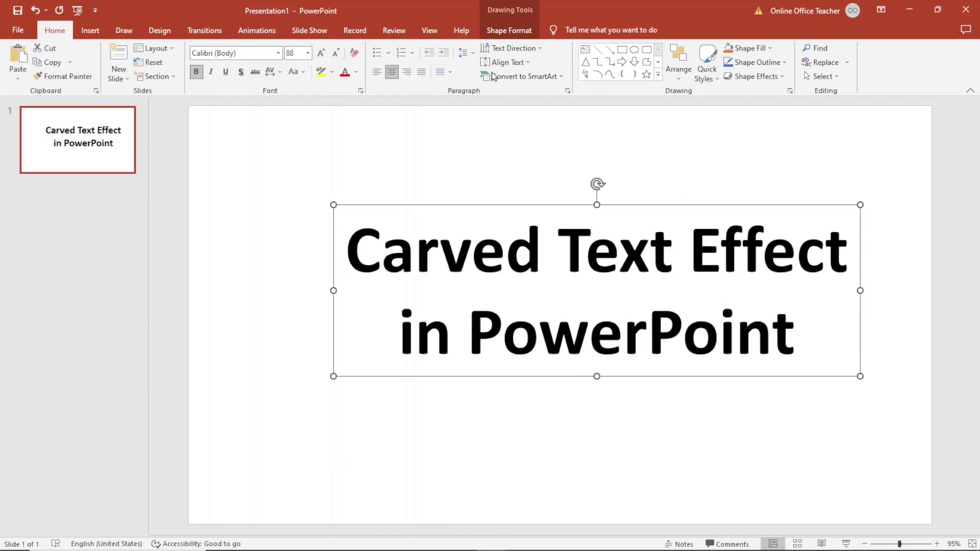
# Step: Align the text box to the horizontal centre and vertical middle of the slide
pyautogui.click(505, 31)
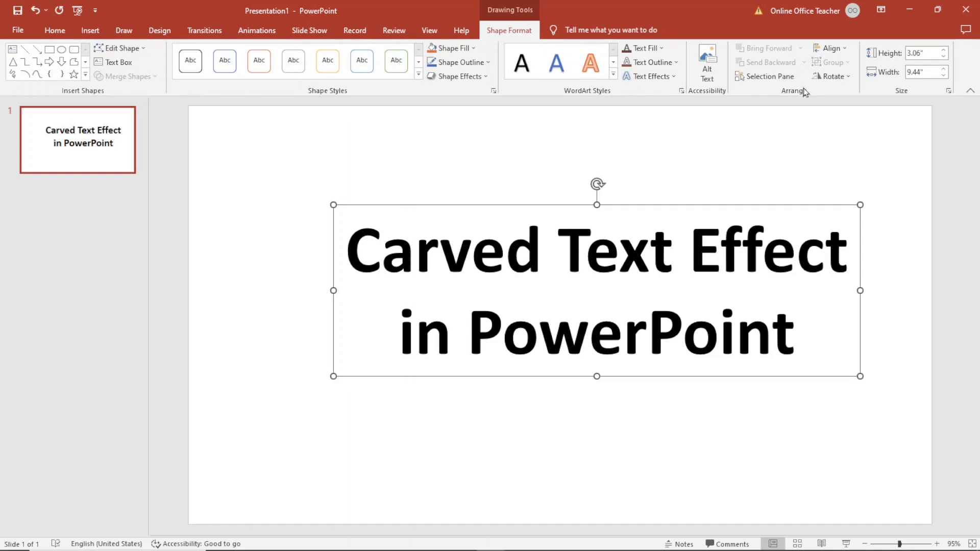
pyautogui.click(832, 49)
pyautogui.click(851, 78)
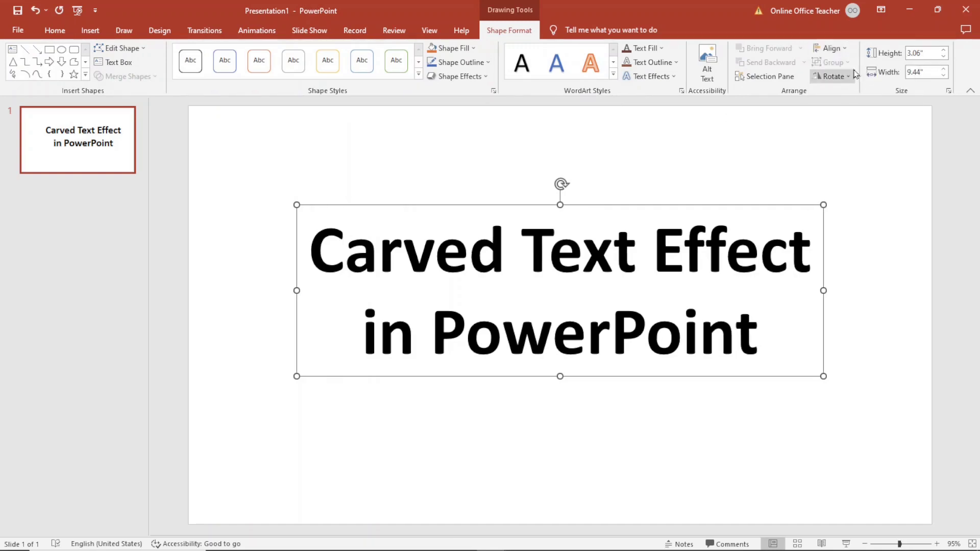
pyautogui.click(831, 48)
pyautogui.click(851, 123)
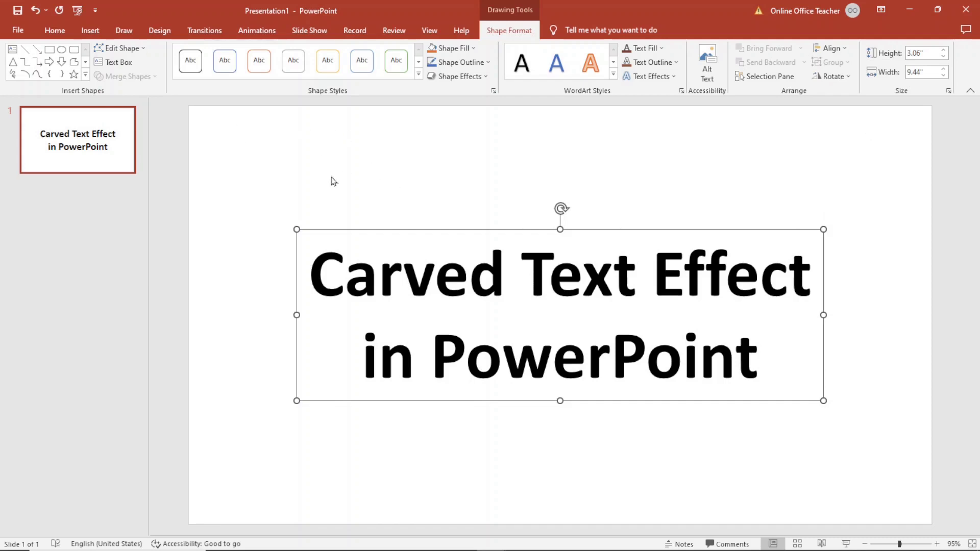
# Step: Insert the wooden background picture from this computer onto the slide
pyautogui.click(91, 31)
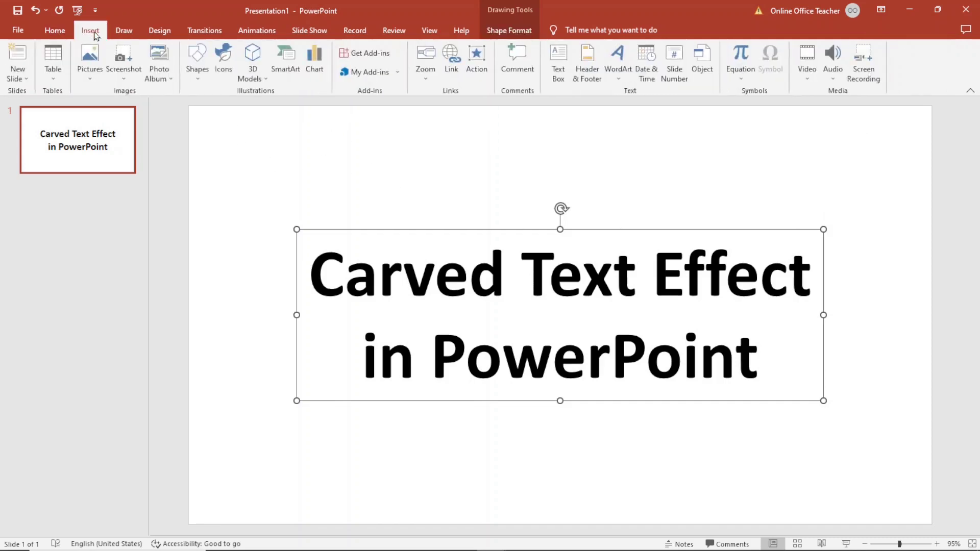
pyautogui.click(94, 66)
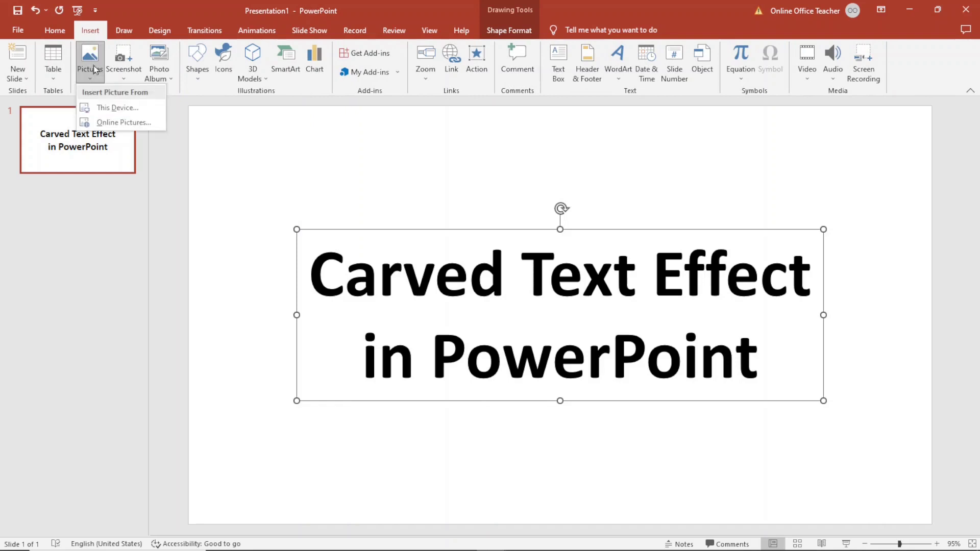
pyautogui.click(118, 111)
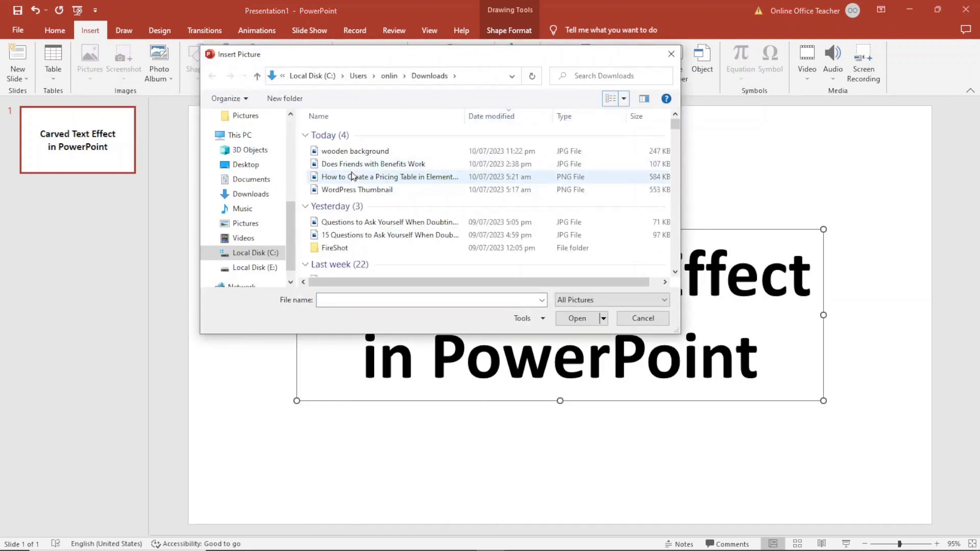
pyautogui.click(352, 156)
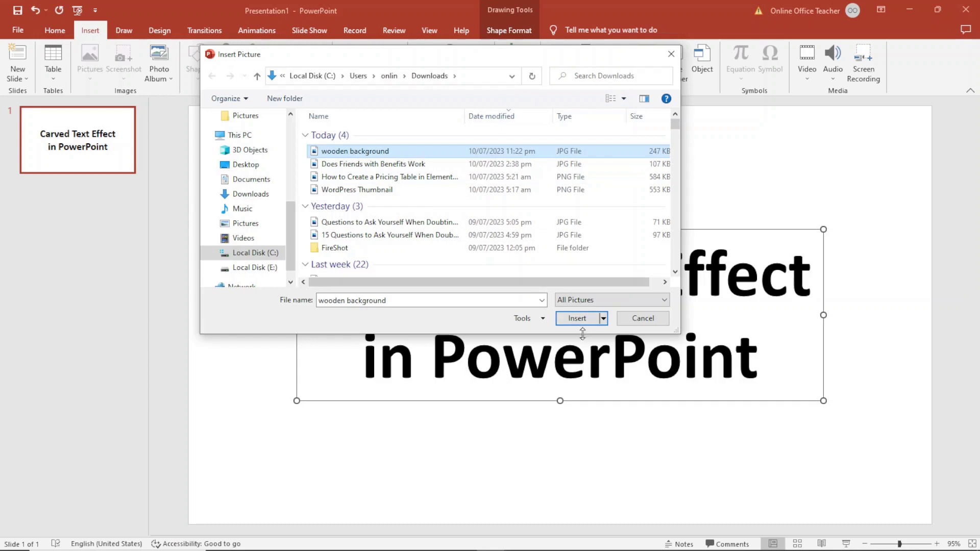
pyautogui.click(577, 319)
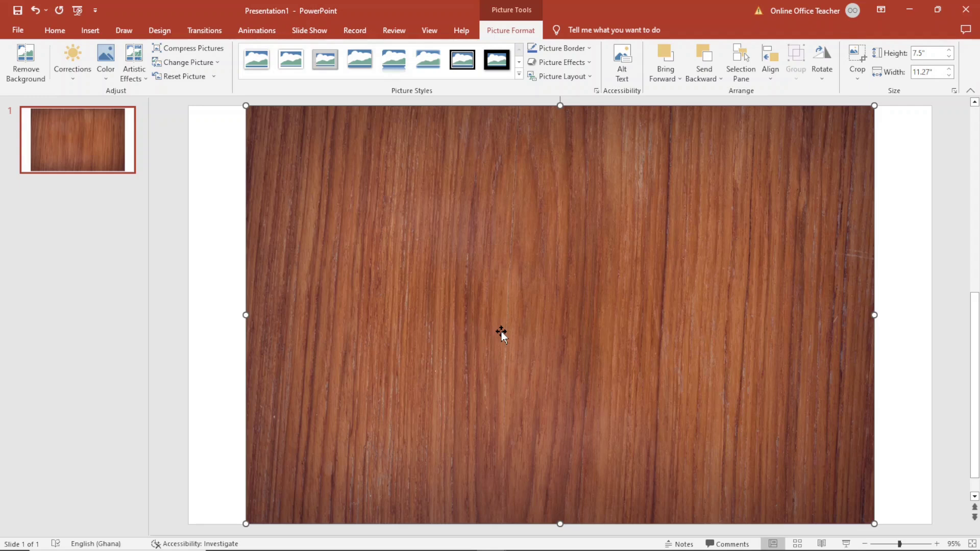
# Step: Stretch the wood picture to both slide edges and send it behind the title text
pyautogui.moveTo(241, 314); pyautogui.dragTo(188, 319)
pyautogui.moveTo(874, 315); pyautogui.dragTo(932, 304)
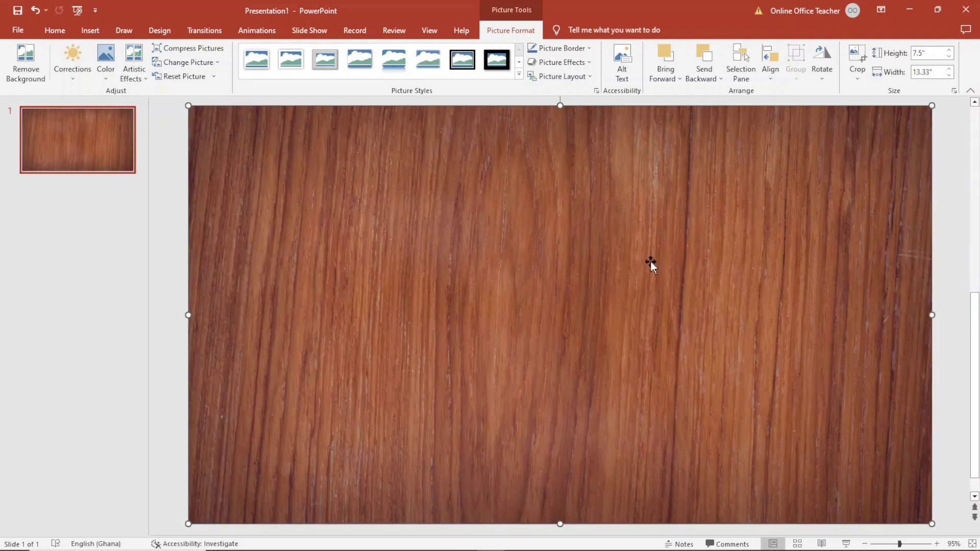
pyautogui.click(707, 56)
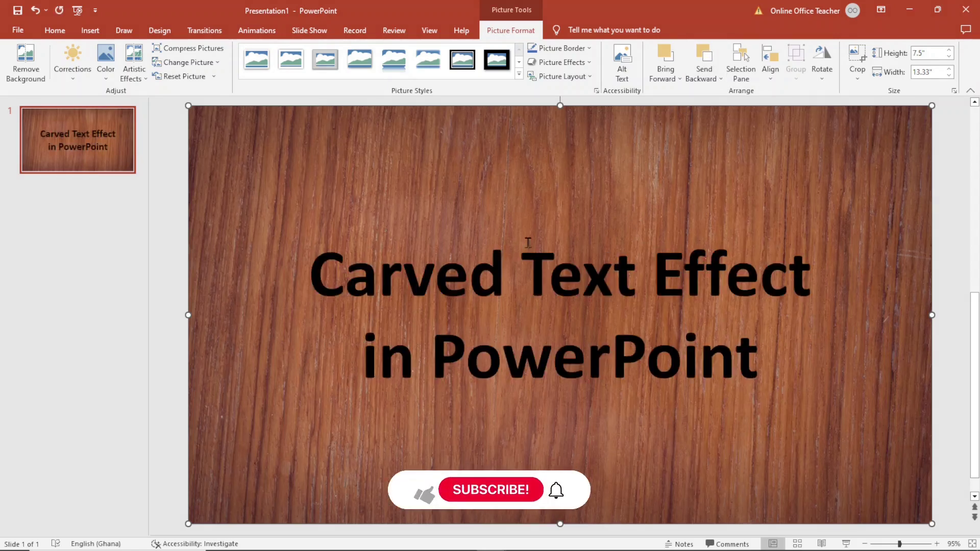
pyautogui.click(605, 278)
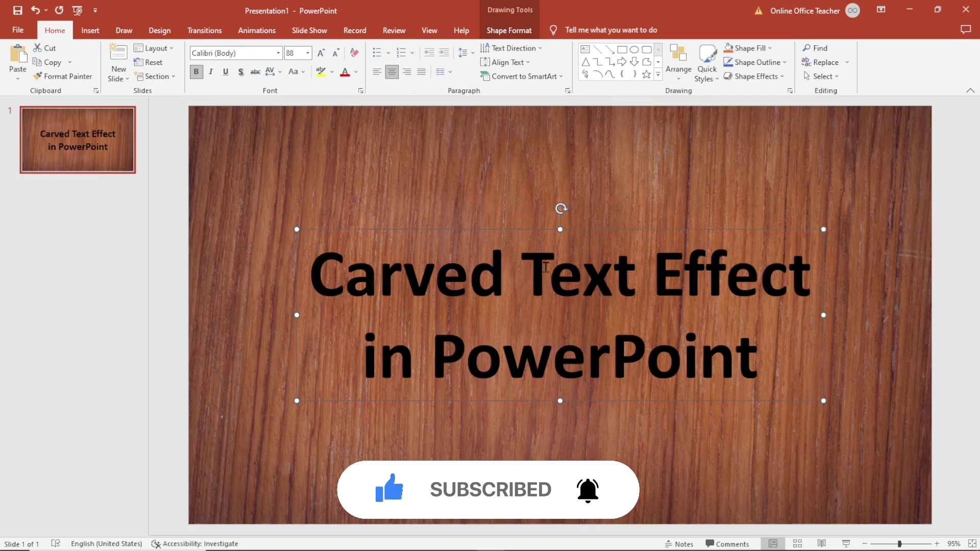
# Step: Colour the title's text fill and outline with dark brown sampled from the wood by eyedropper
pyautogui.click(500, 32)
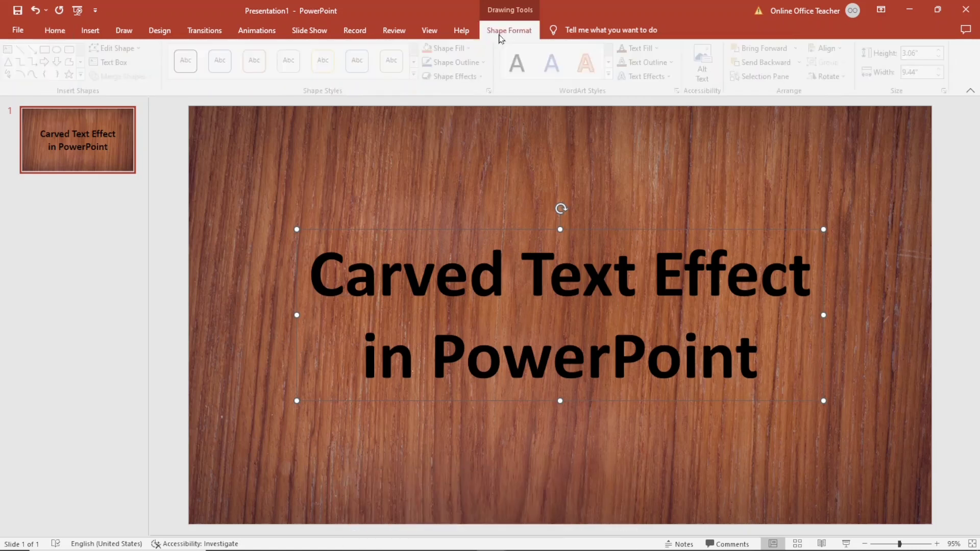
pyautogui.click(658, 50)
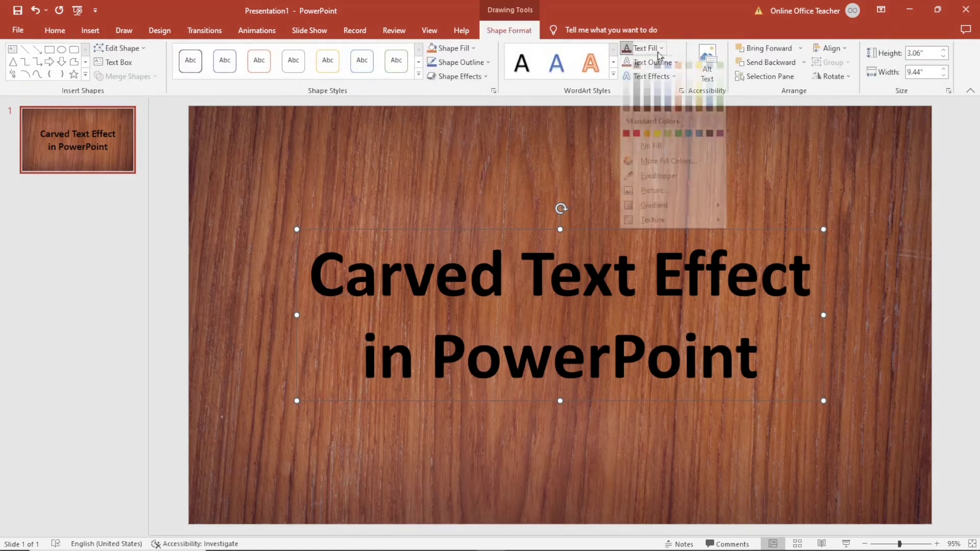
pyautogui.click(658, 186)
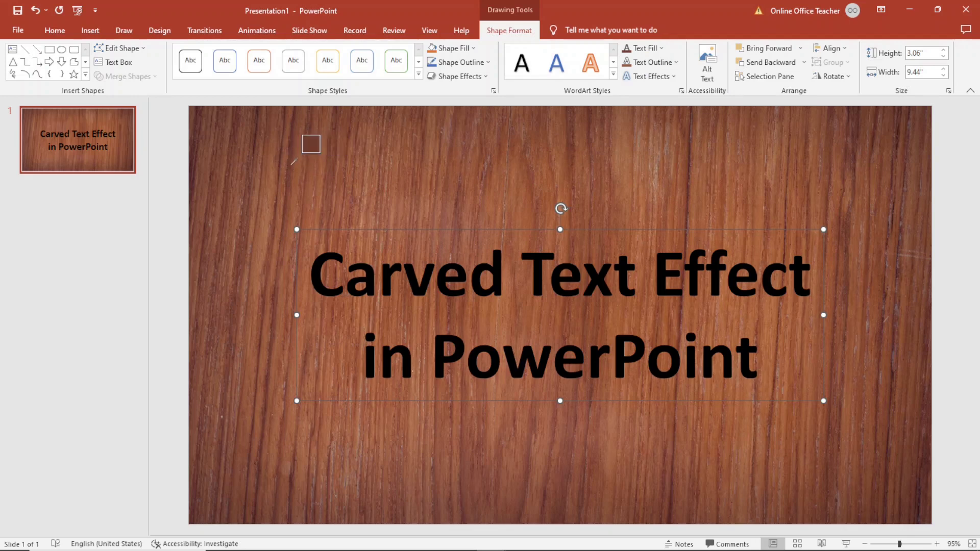
pyautogui.click(291, 165)
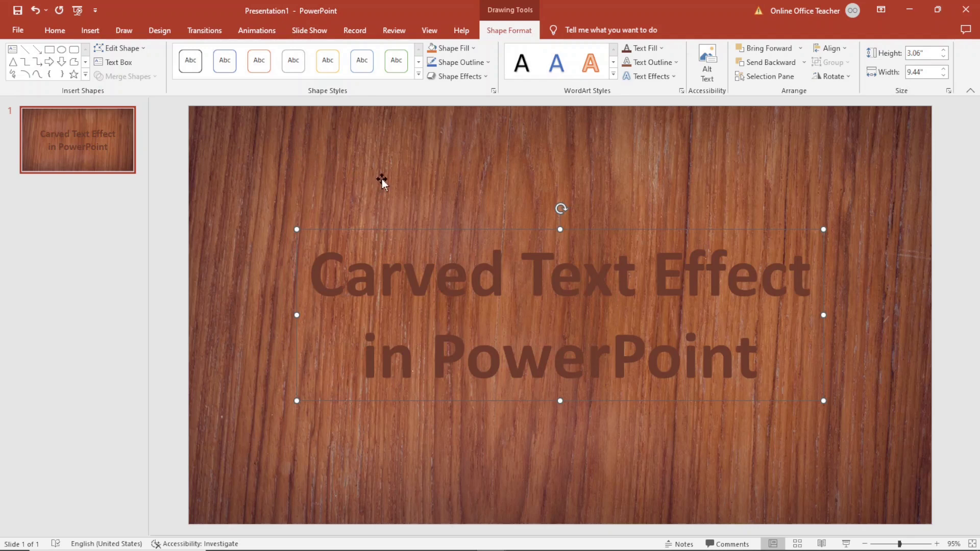
pyautogui.click(661, 64)
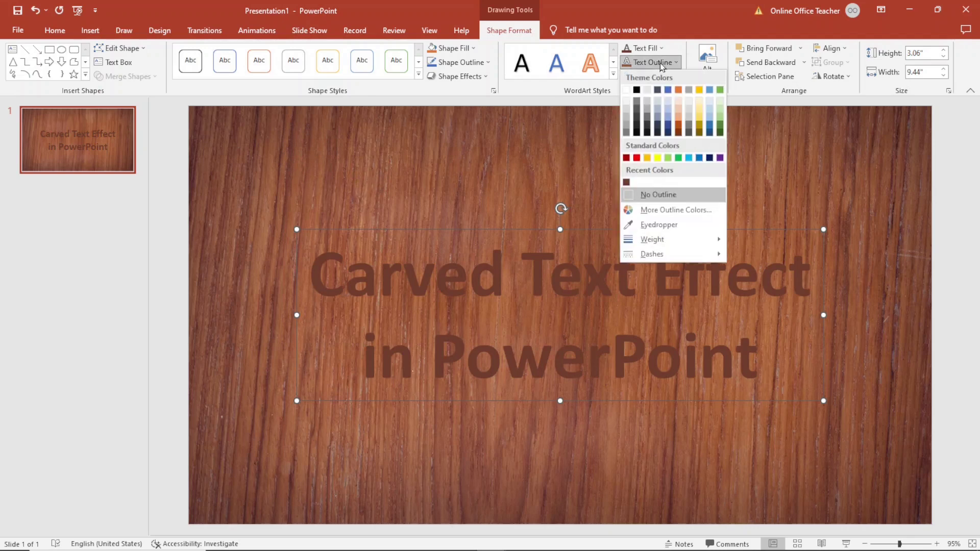
pyautogui.click(656, 225)
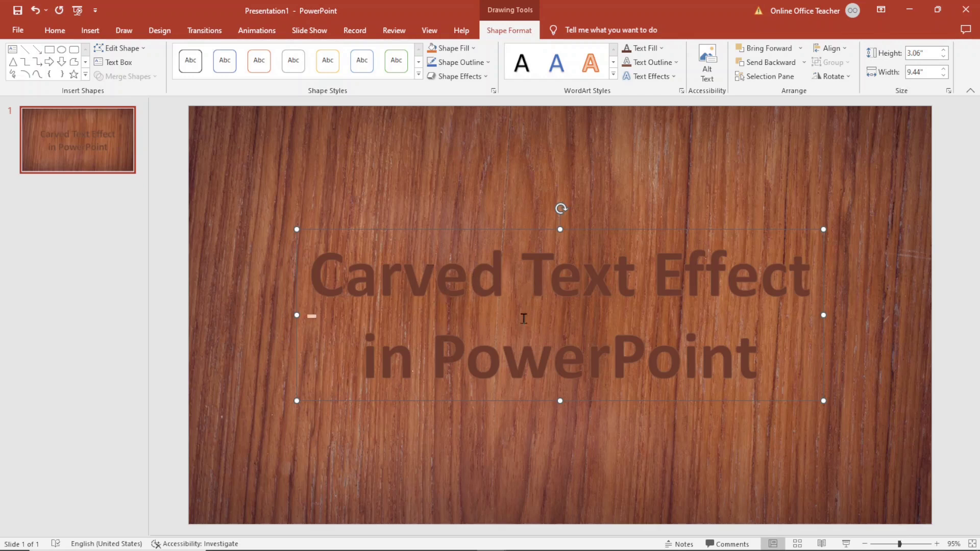
pyautogui.rightClick(567, 269)
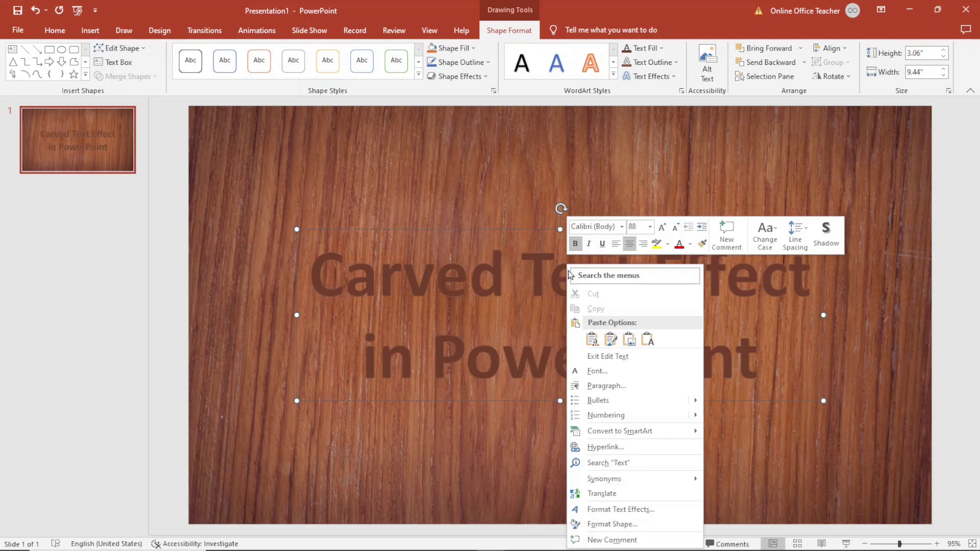
# Step: In Format Text Effects, keep the title's text fill solid and set its transparency to 15%
pyautogui.click(626, 511)
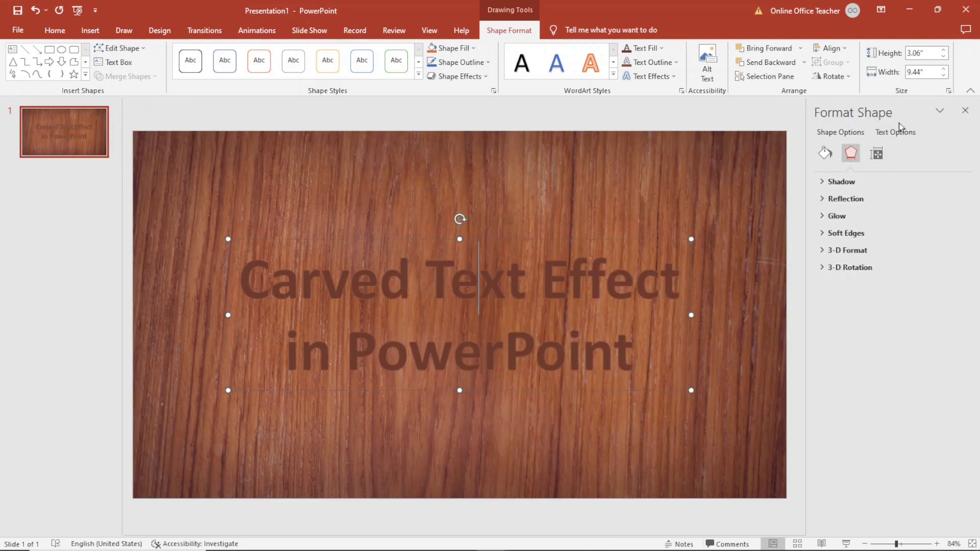
pyautogui.click(893, 135)
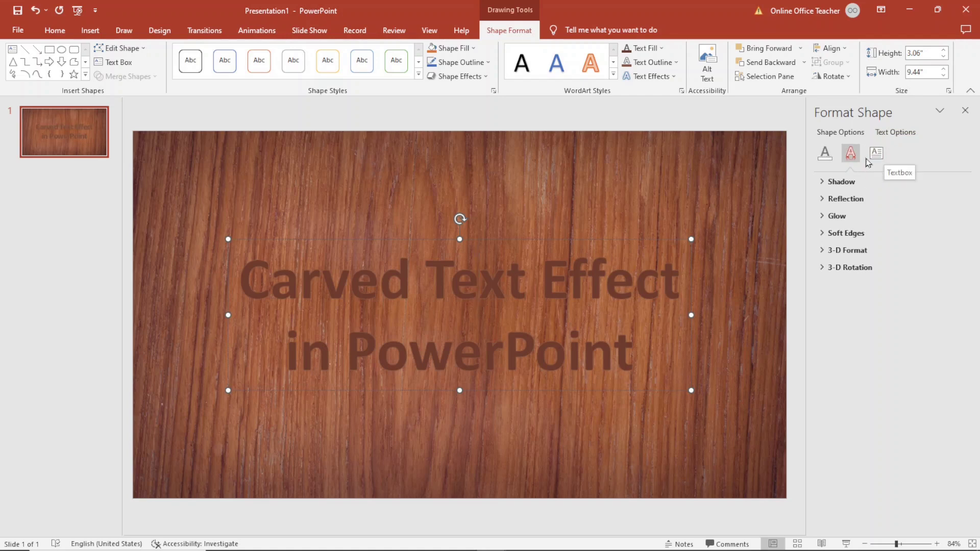
pyautogui.click(825, 153)
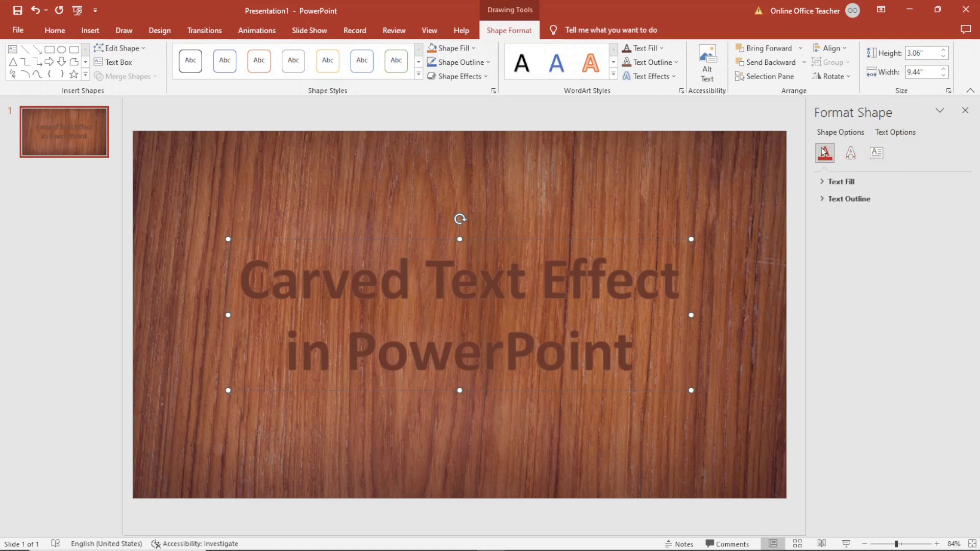
pyautogui.click(843, 185)
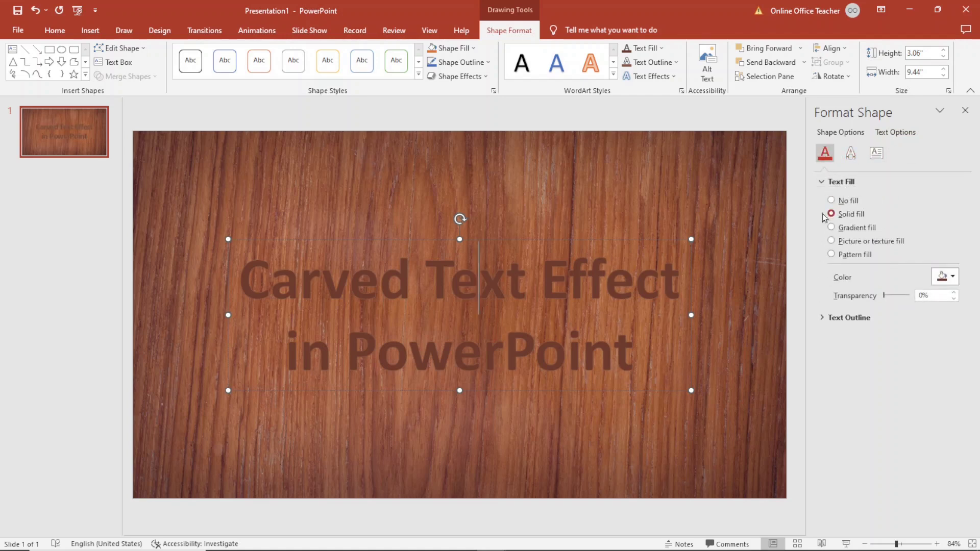
pyautogui.click(856, 215)
pyautogui.moveTo(936, 295); pyautogui.dragTo(913, 298)
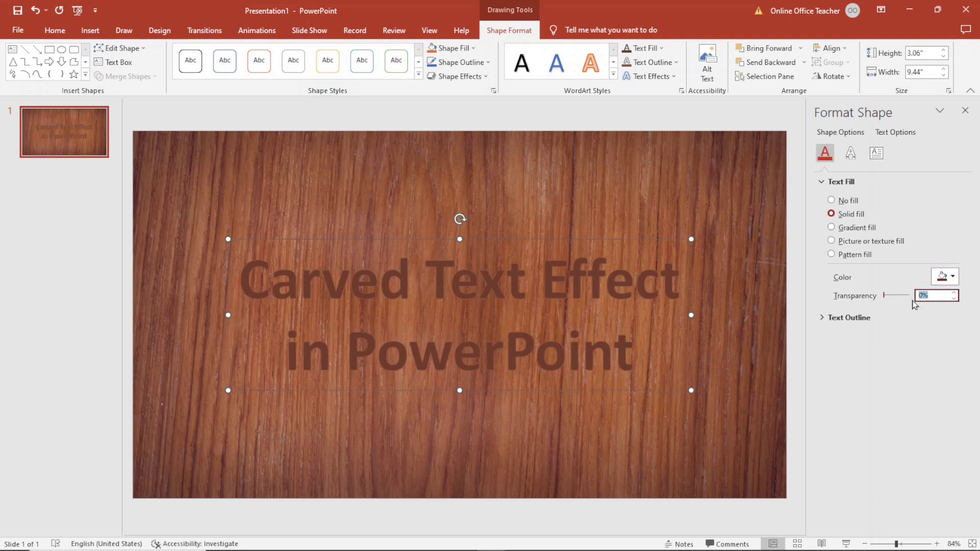
pyautogui.write('15')
pyautogui.click(664, 79)
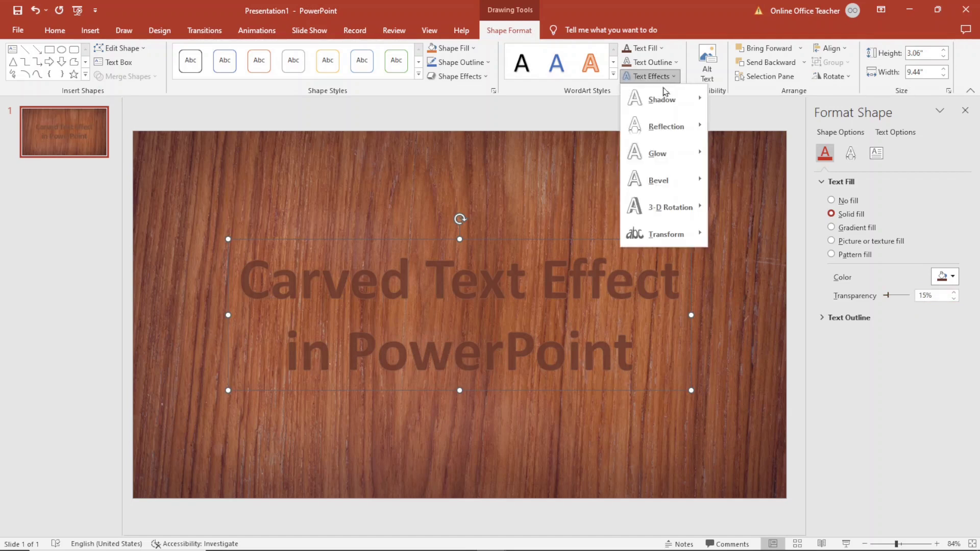
# Step: Apply the Inner Top Left shadow to the title text, then select the wood picture
pyautogui.moveTo(663, 97)
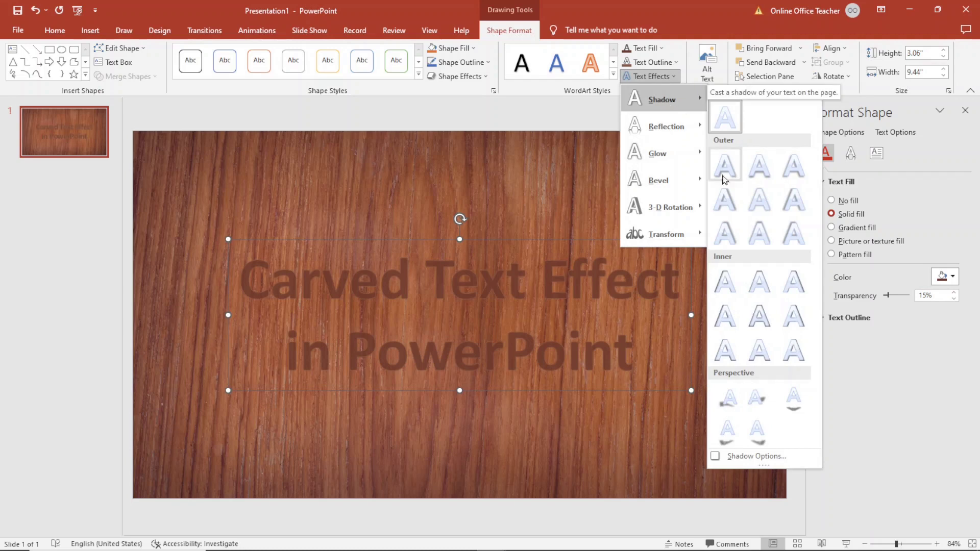
pyautogui.click(725, 282)
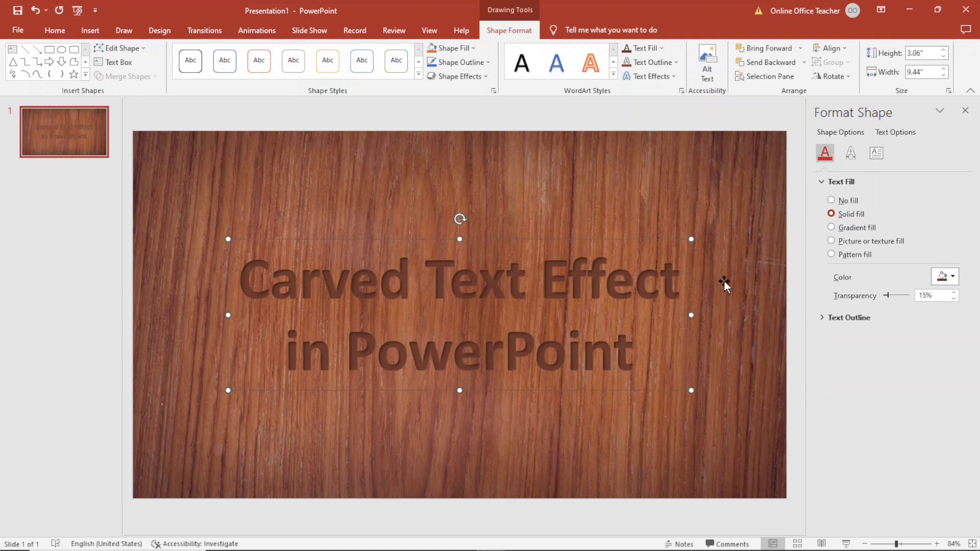
pyautogui.click(758, 329)
# Step: Preview the finished carved-wood title slide as a slide show
pyautogui.click(846, 544)
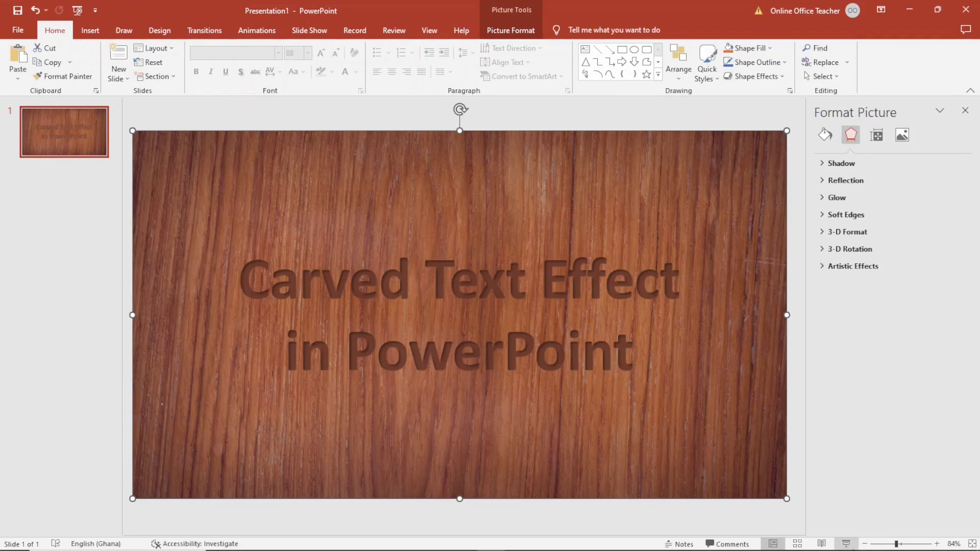